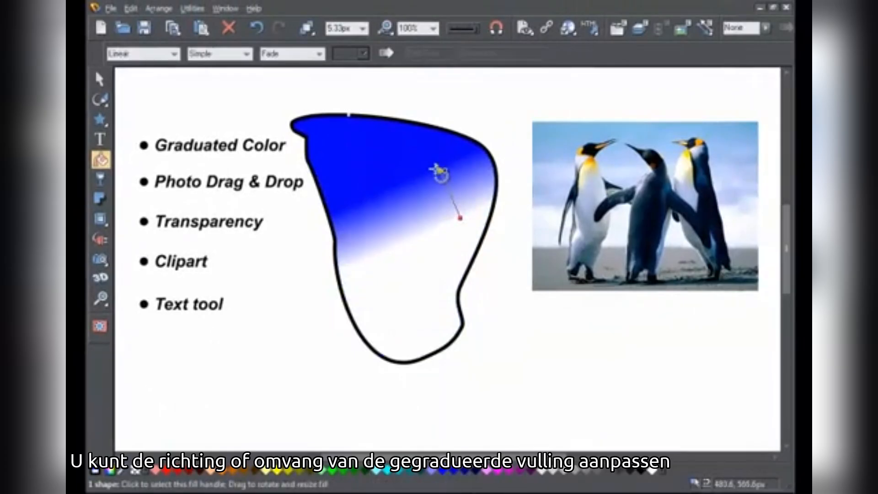
Step: Reverse the linear fill's direction so it runs upward, and drop green from the palette onto the shape's fill
drag(433, 173, 398, 305)
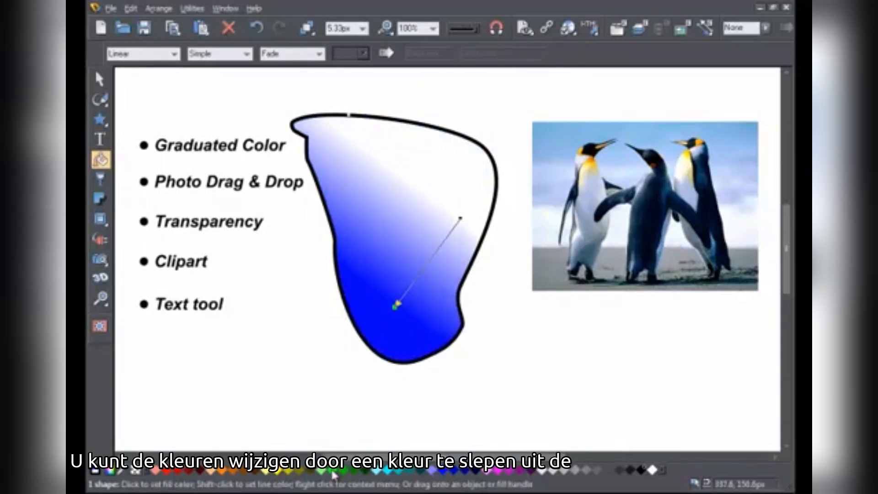
drag(333, 476, 400, 311)
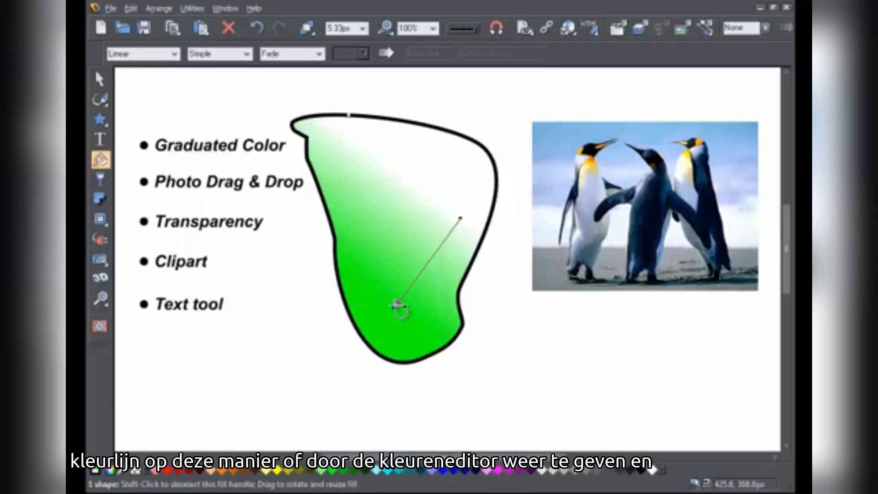
Step: Open the colour editor, select the fill's start handle and set its start colour to blue
click(111, 474)
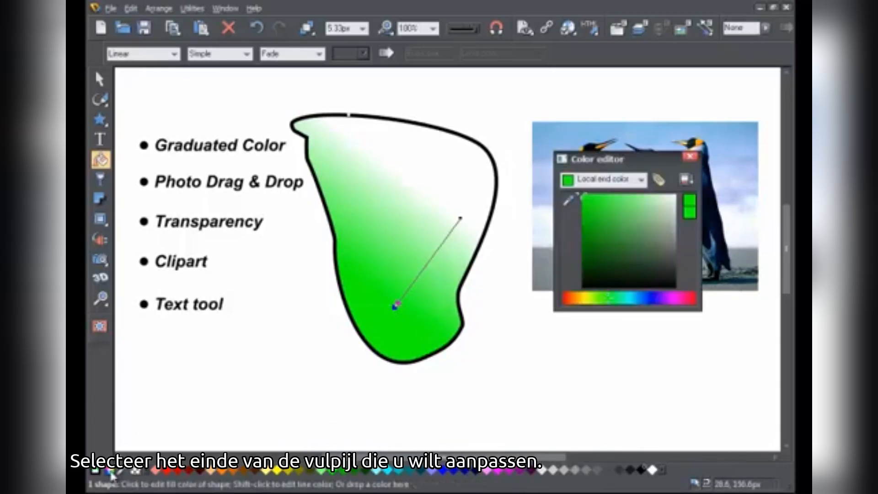
click(460, 219)
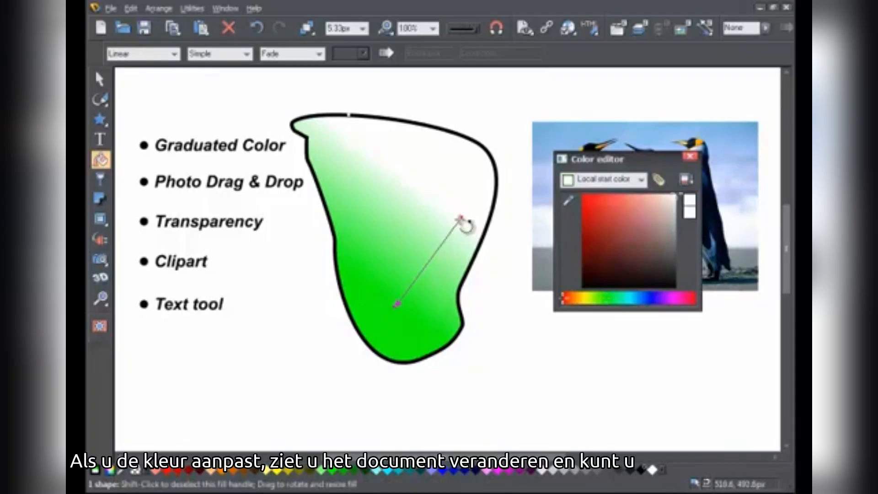
click(610, 208)
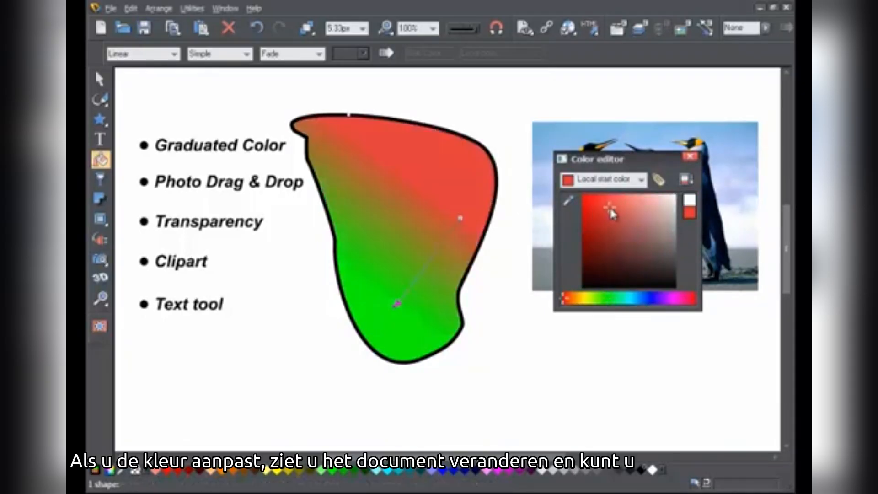
drag(608, 217, 613, 208)
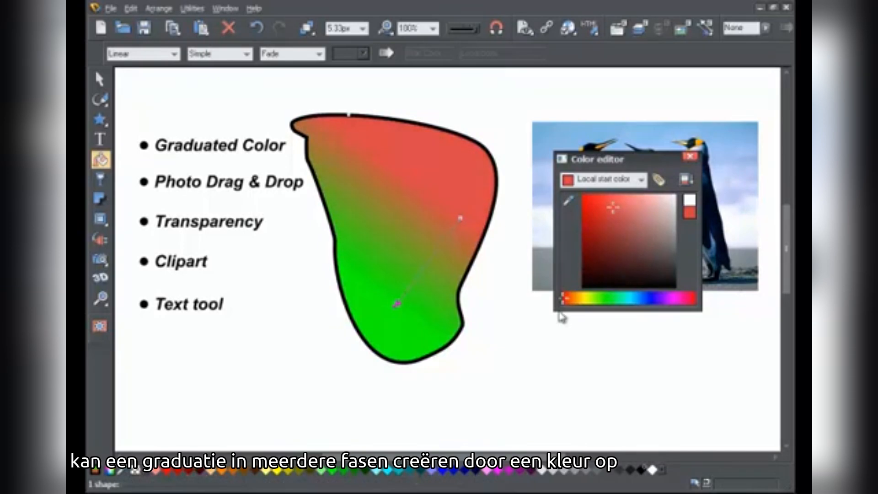
drag(564, 302, 651, 304)
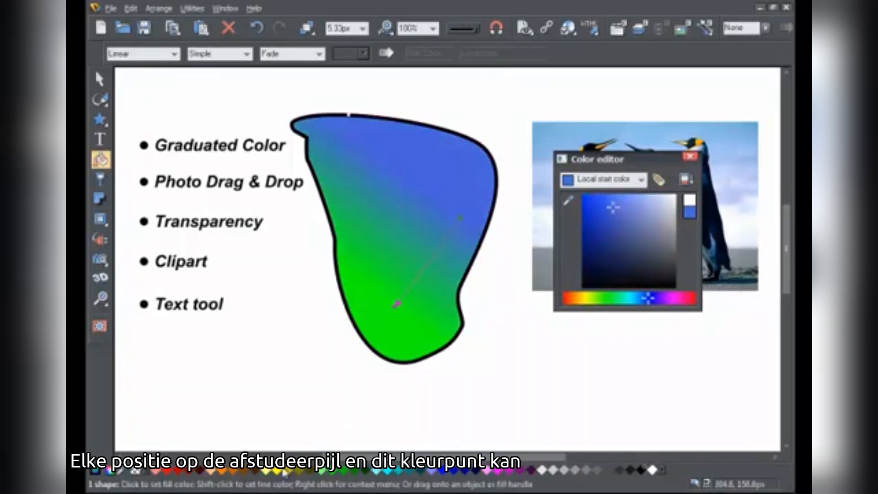
Step: Add a yellow colour stop midway along the fill arrow and change it to orange in the colour editor
drag(280, 474, 426, 265)
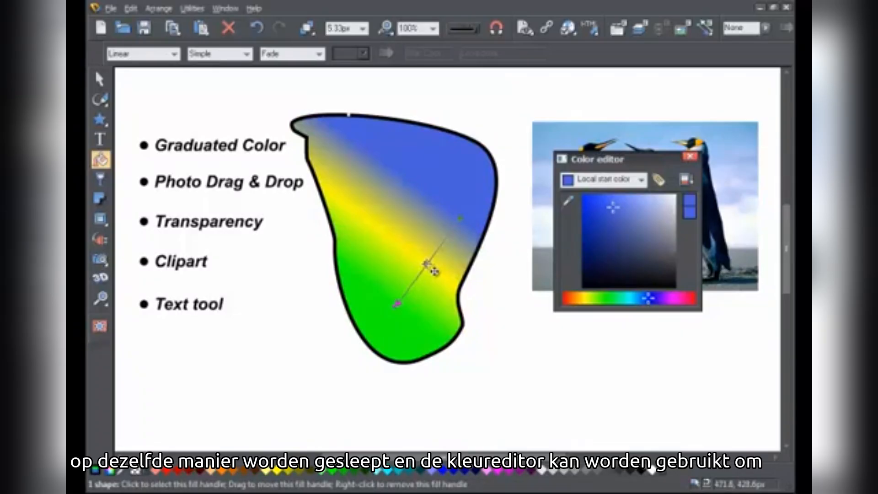
mouse_move(427, 263)
mouse_down()
mouse_move(443, 242)
mouse_move(419, 273)
mouse_up()
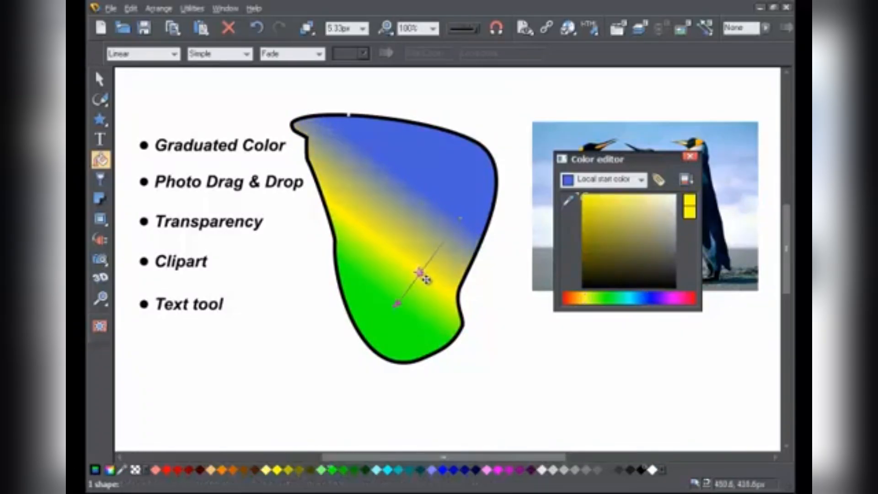
mouse_move(587, 202)
mouse_down()
mouse_move(606, 210)
mouse_move(588, 207)
mouse_move(598, 207)
mouse_up()
drag(582, 304, 574, 306)
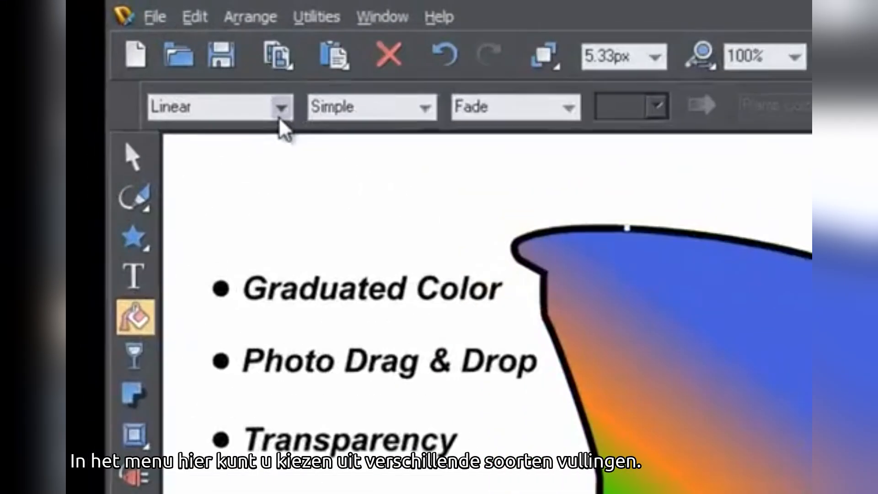
Step: Change the shape's fill type to Circular and adjust the position of the fill centre
click(174, 56)
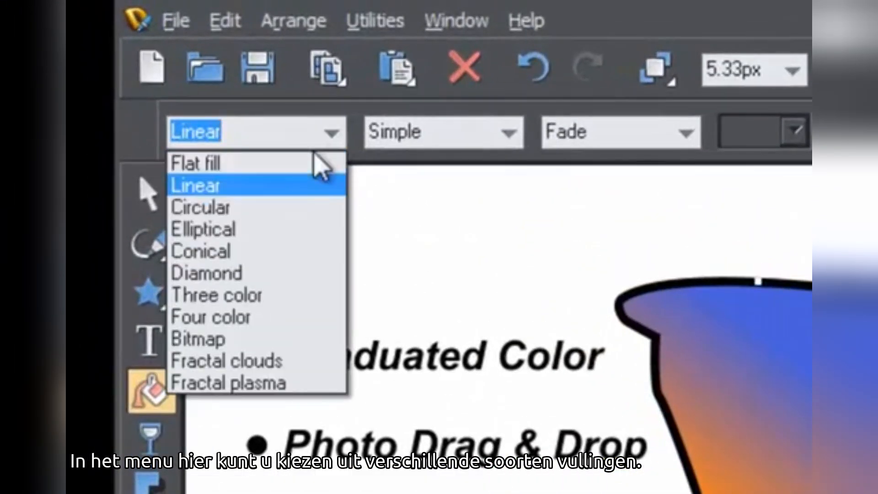
click(284, 217)
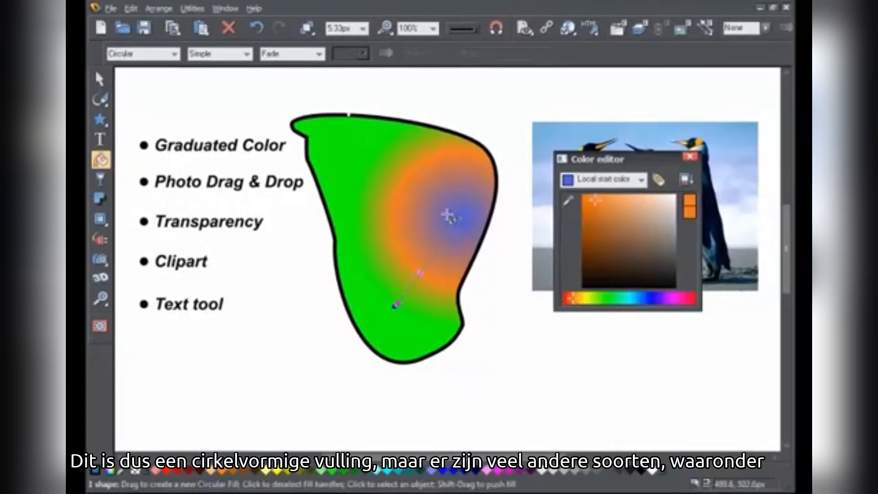
drag(448, 216, 428, 220)
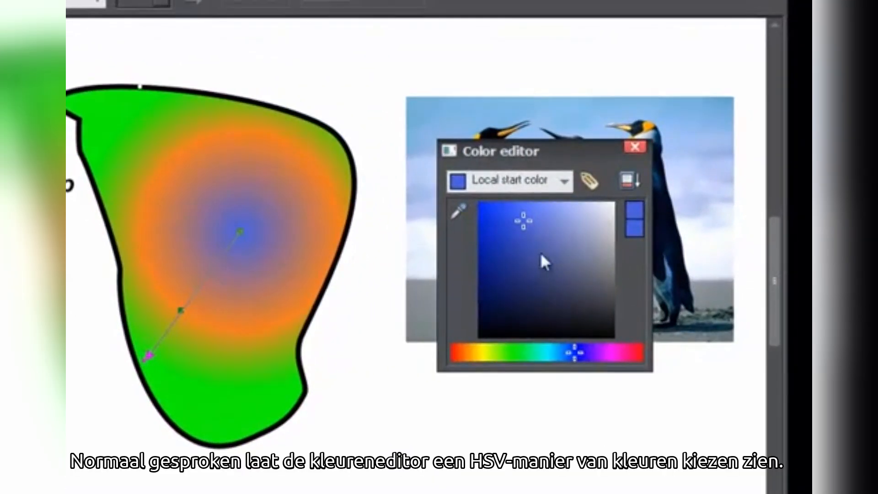
Step: Switch the colour editor to RGB sliders and lower the blue component of the start colour
right_click(563, 288)
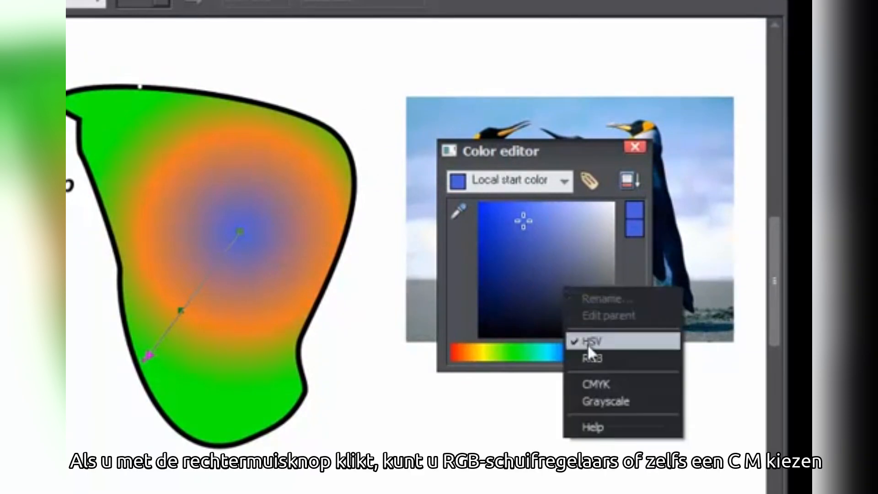
click(589, 359)
drag(616, 338, 495, 337)
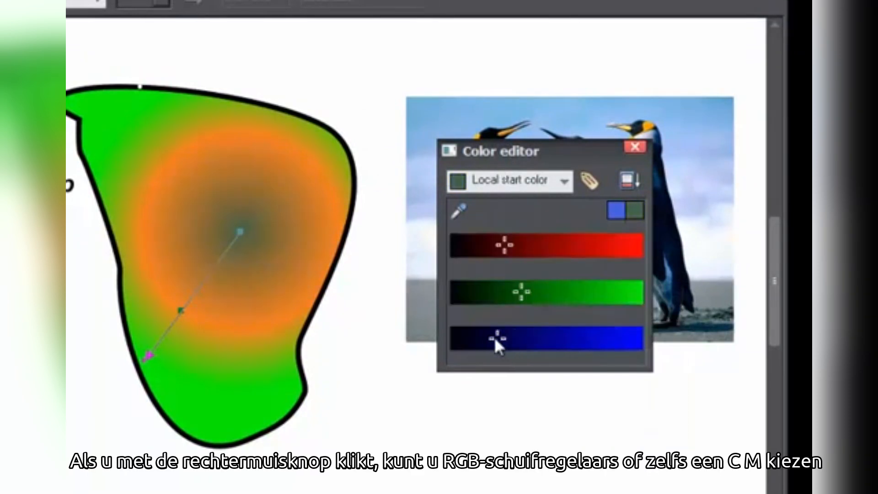
Step: Switch the colour editor to CMYK, raise the black value to darken the centre colour, and close the editor
right_click(591, 314)
click(619, 411)
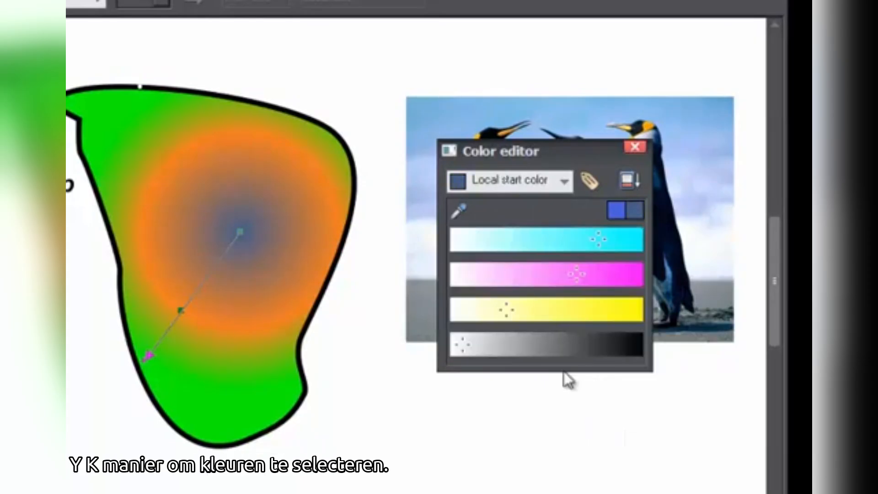
drag(471, 346, 576, 346)
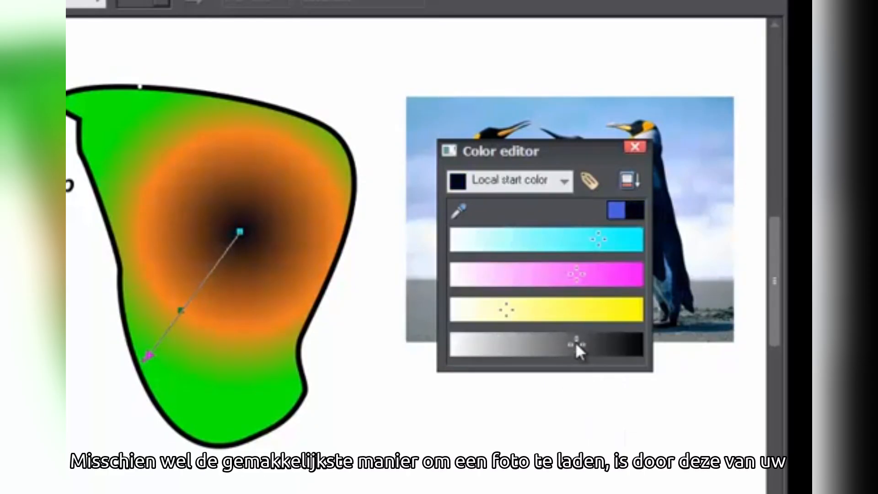
click(634, 147)
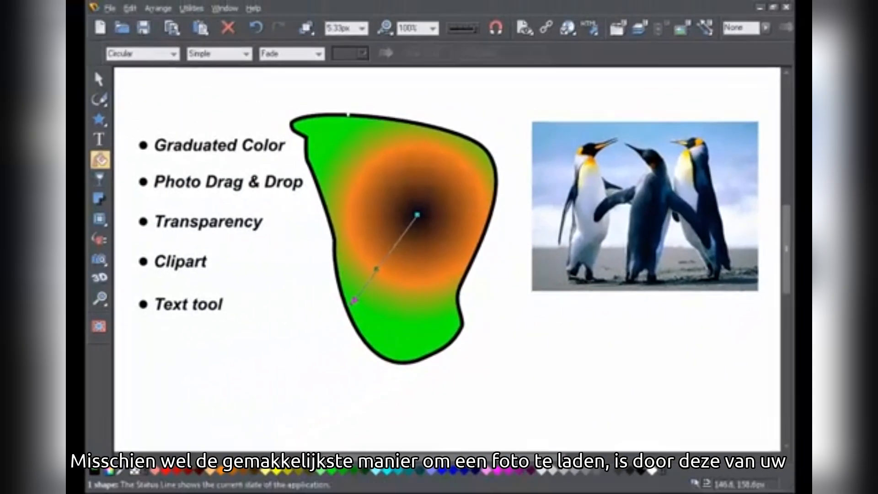
Step: Switch to the file explorer and drag window pane 1.jpg from the portrait folder onto the page
key(alt+Tab)
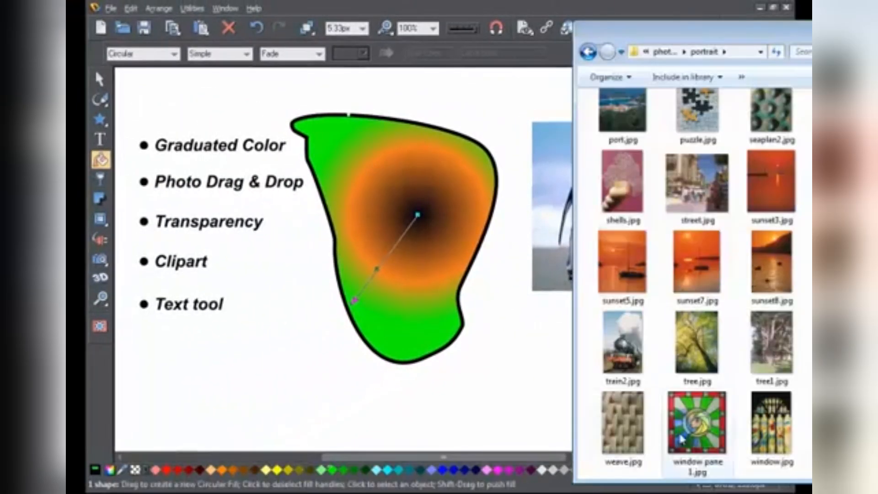
drag(700, 428, 492, 329)
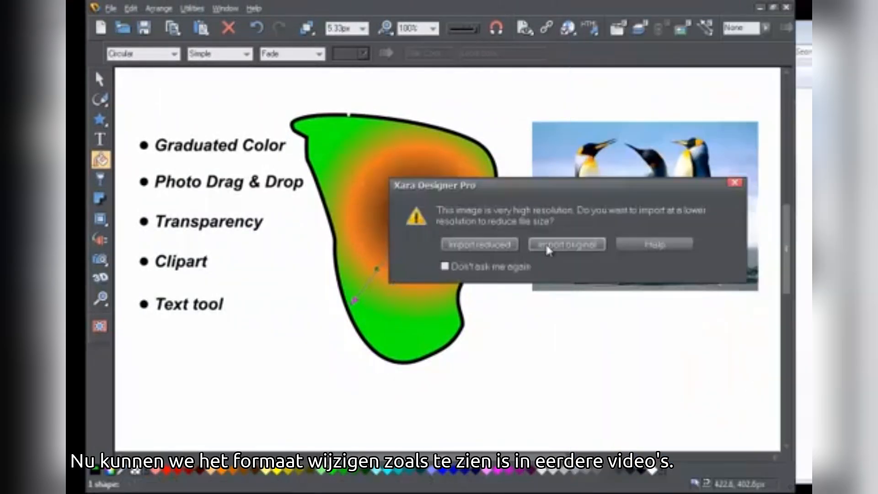
click(549, 247)
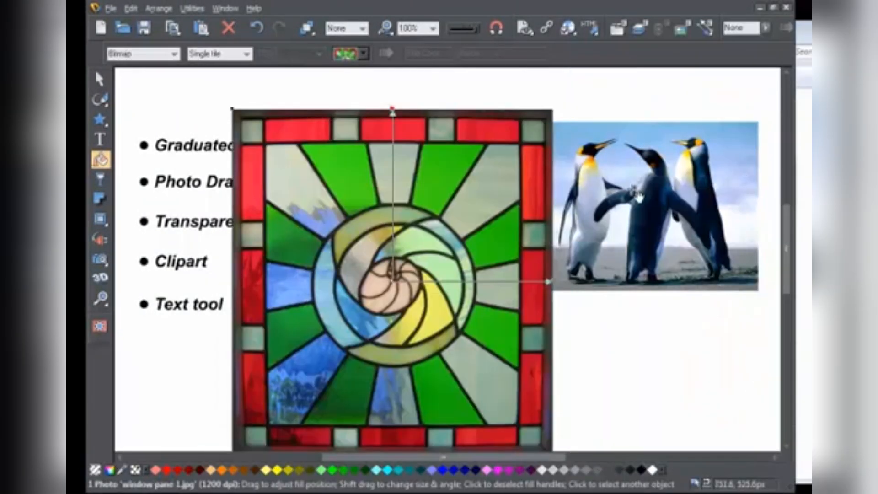
click(811, 28)
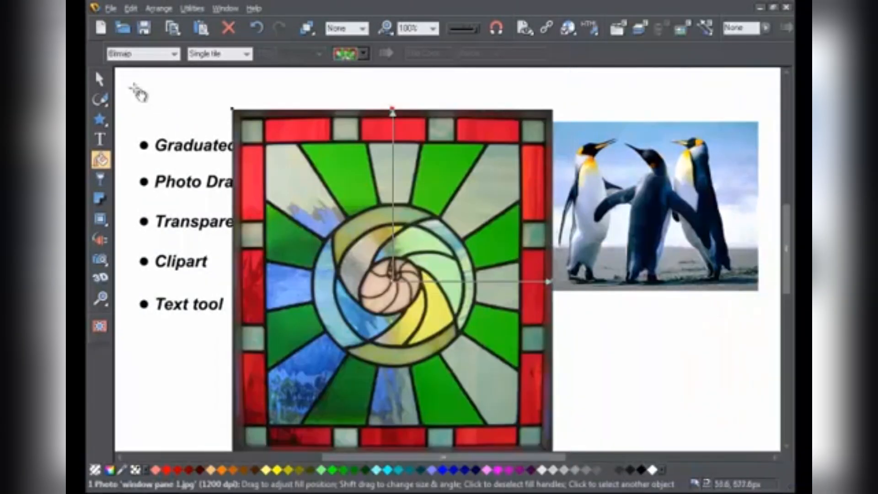
Step: Resize the stained-glass photo to about 502 px wide with the Selector tool and reposition it on the page
click(99, 78)
drag(564, 97, 592, 88)
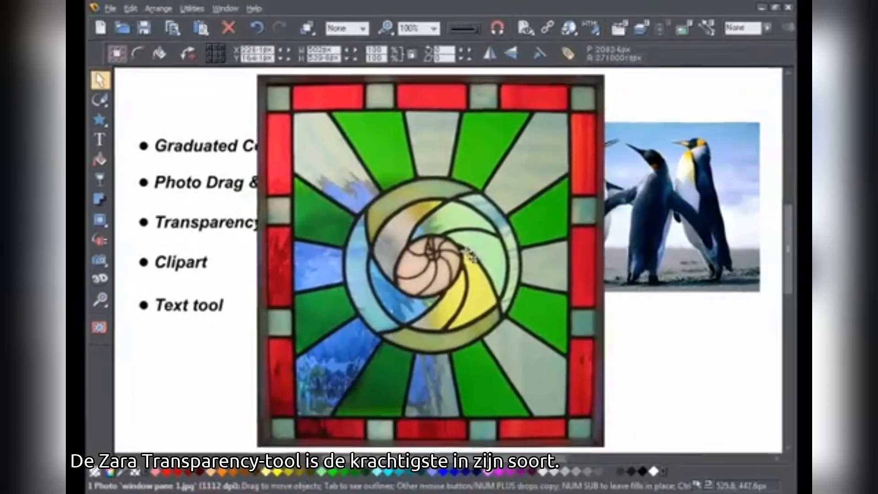
drag(469, 255, 474, 262)
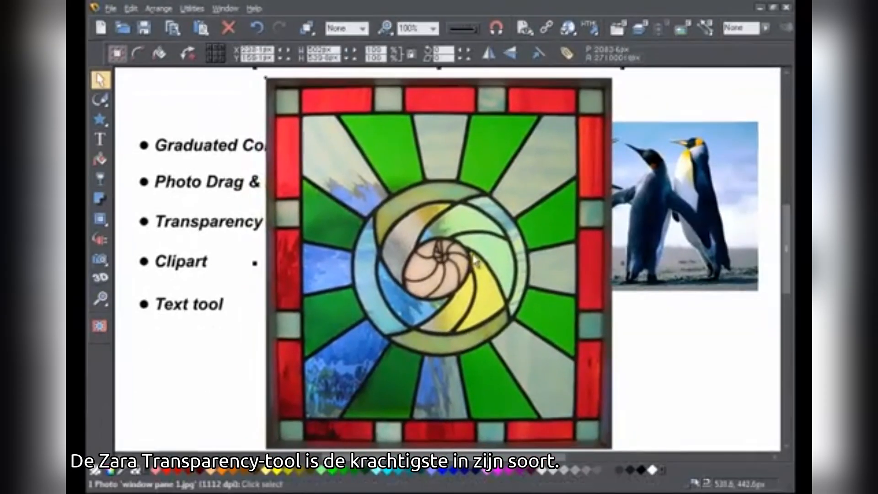
click(220, 353)
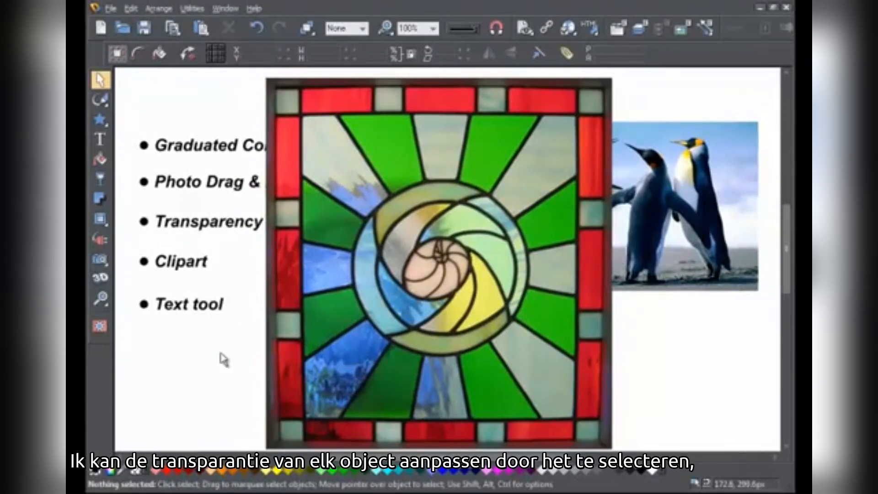
Step: Select the stained-glass photo and apply a linear transparency across it, with the end transparency at 100%
click(341, 309)
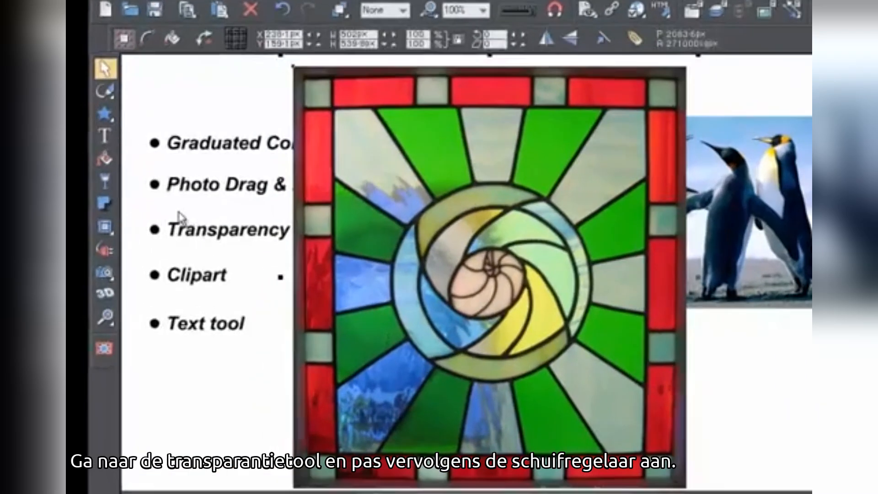
click(105, 182)
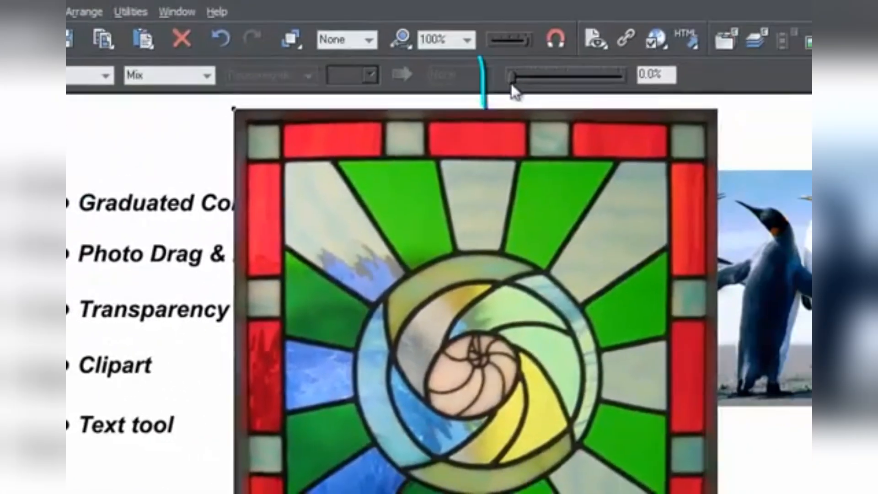
mouse_move(512, 79)
mouse_down()
mouse_move(623, 79)
mouse_move(506, 86)
mouse_up()
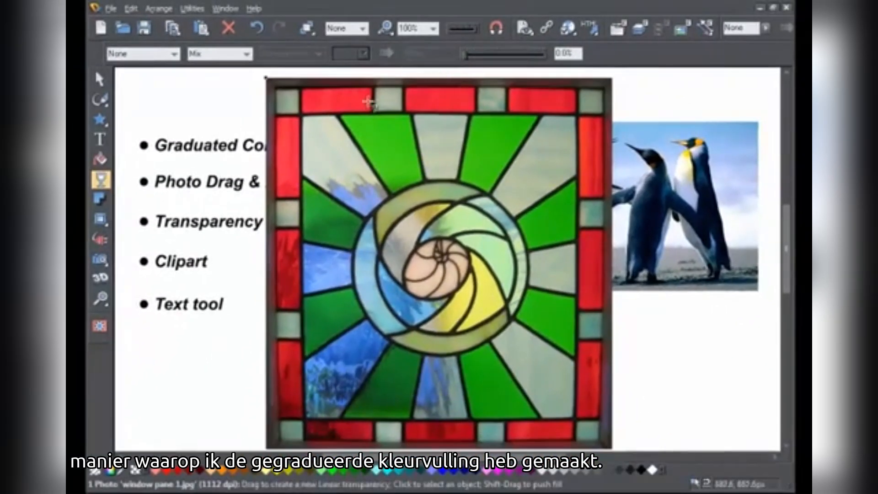
drag(319, 119, 523, 123)
drag(325, 127, 521, 153)
drag(525, 124, 521, 170)
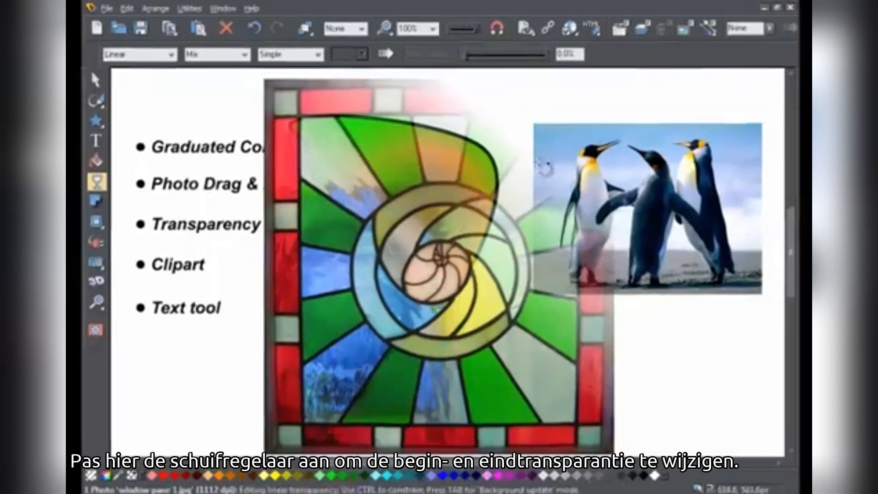
click(539, 206)
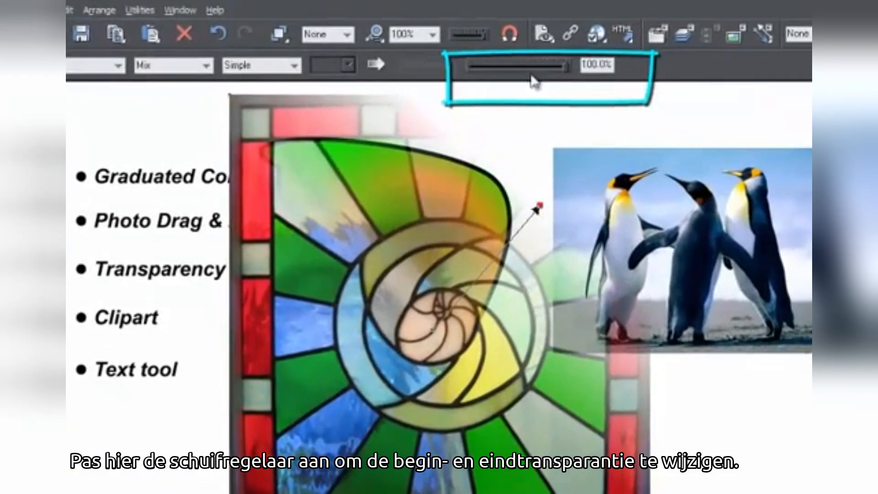
mouse_move(567, 73)
mouse_down()
mouse_move(478, 78)
mouse_move(570, 77)
mouse_up()
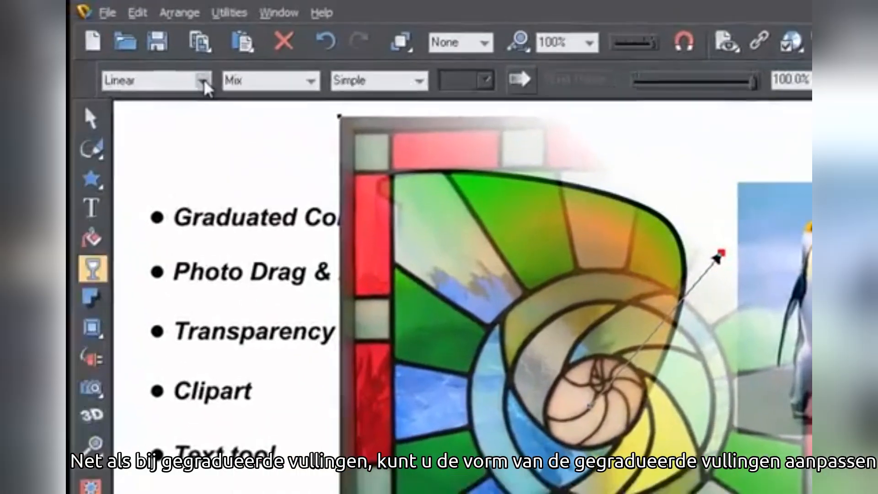
Step: Change the photo's transparency type to Circular and move its centre and edge handles over the shape
click(118, 66)
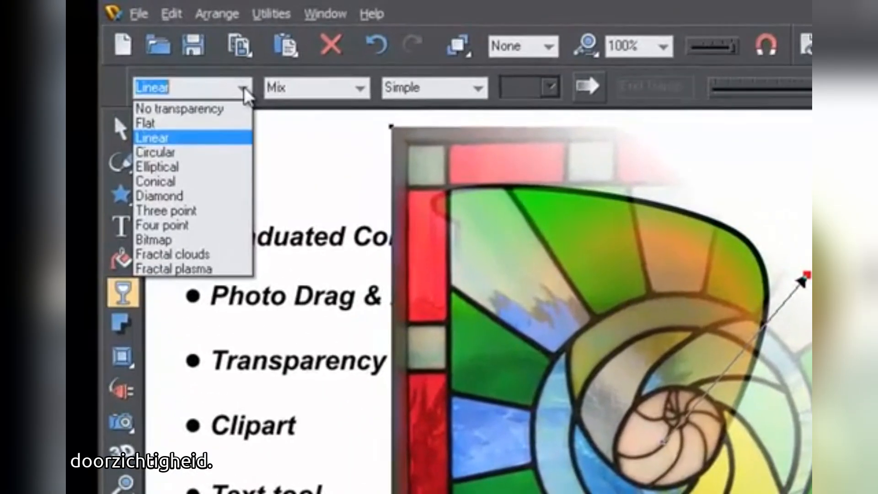
click(197, 152)
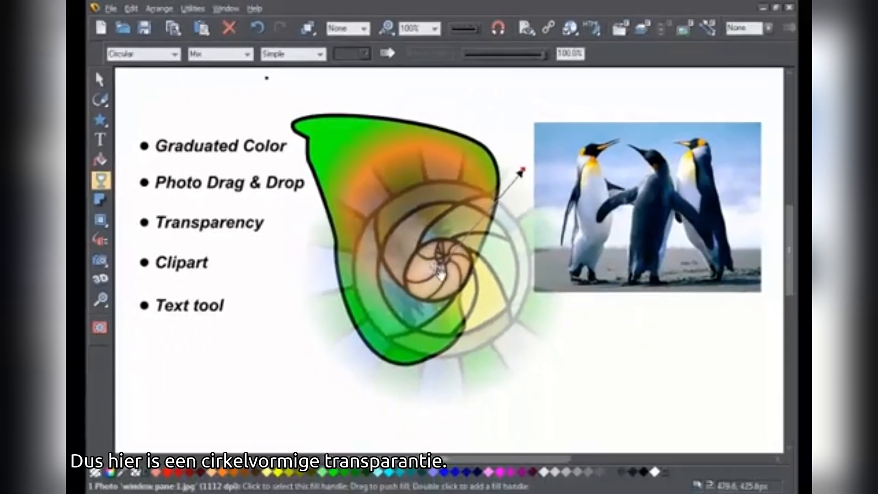
drag(549, 359, 522, 359)
drag(417, 277, 444, 273)
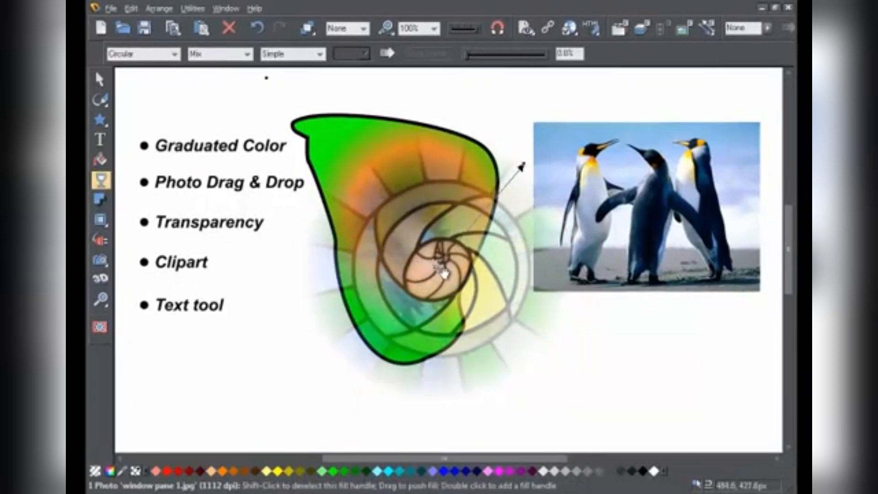
Step: Open the Designs gallery and open the Example Xara drawings 1 folder
click(545, 97)
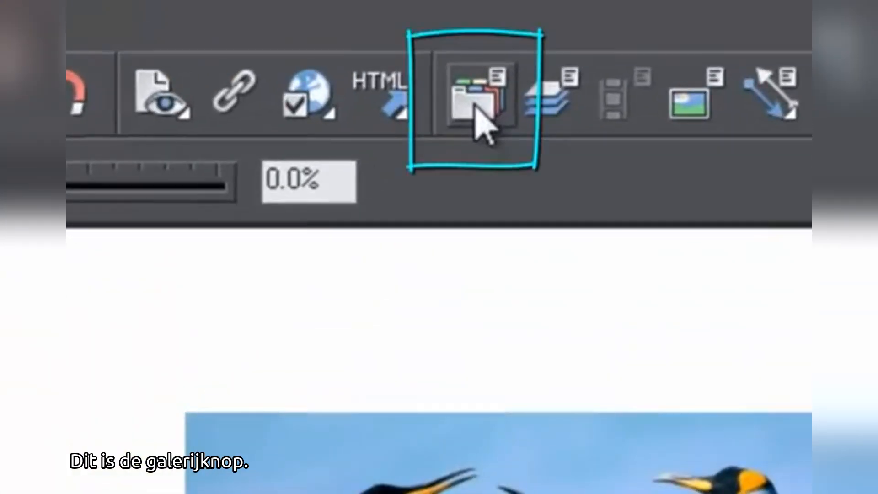
click(475, 110)
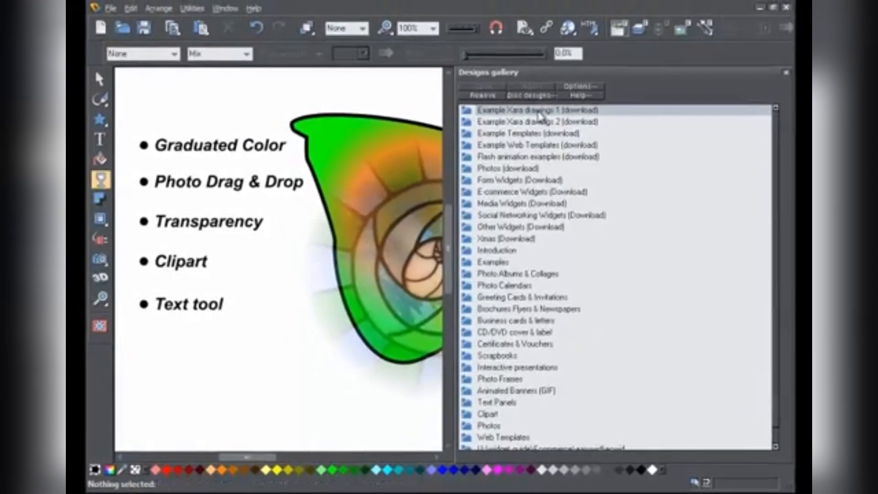
double_click(521, 85)
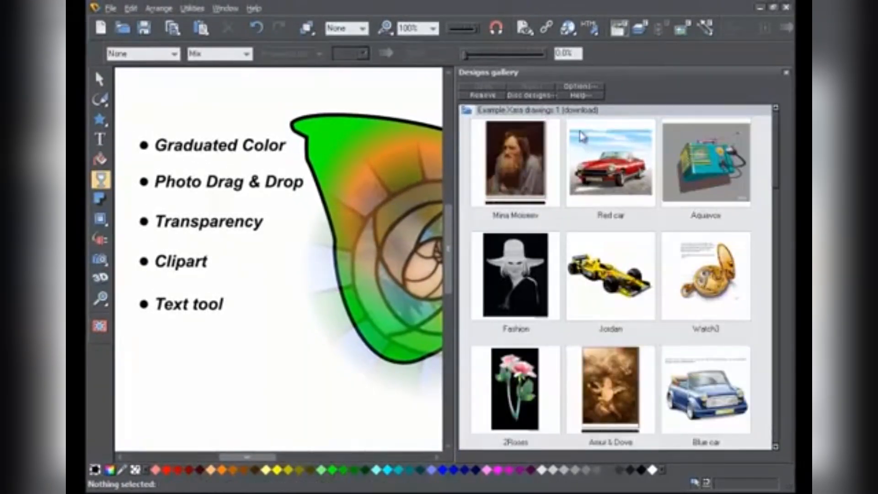
Step: Open the Red car example drawing from the Designs gallery and close the gallery
double_click(613, 165)
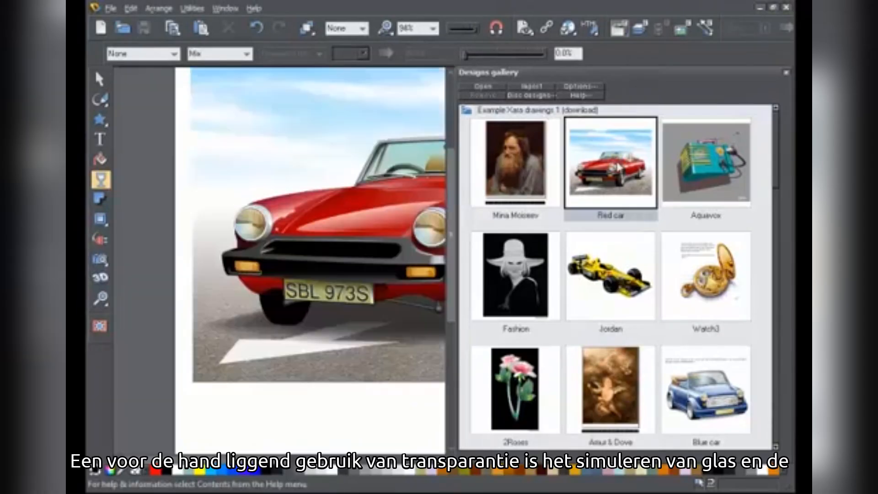
click(786, 73)
drag(618, 336, 622, 393)
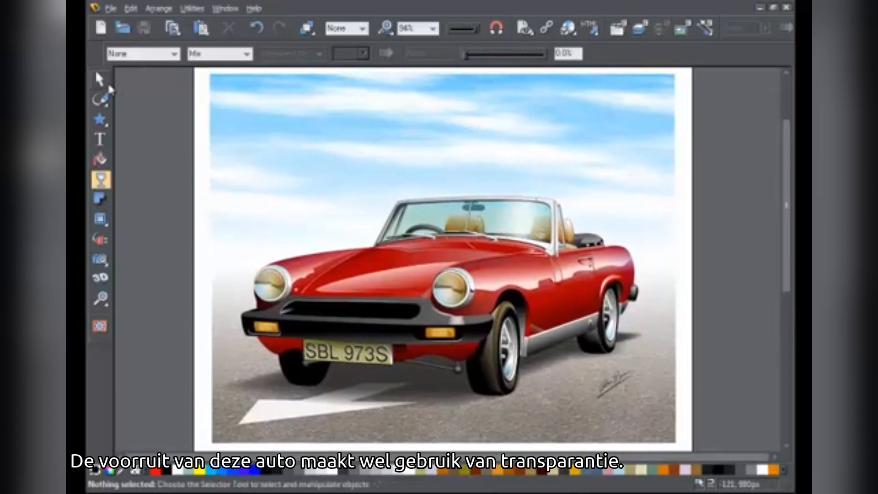
Step: Select the car's windscreen and reposition the centre handle of its elliptical transparency with the Transparency tool
key(F2)
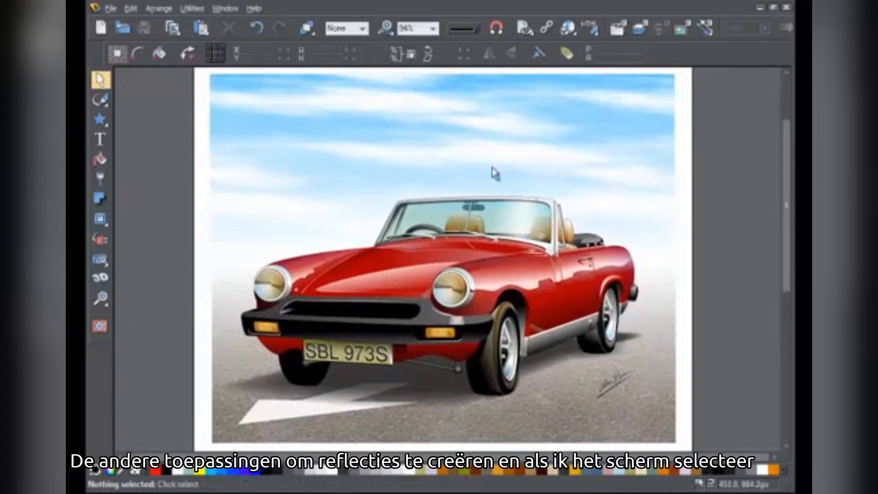
click(522, 227)
click(102, 179)
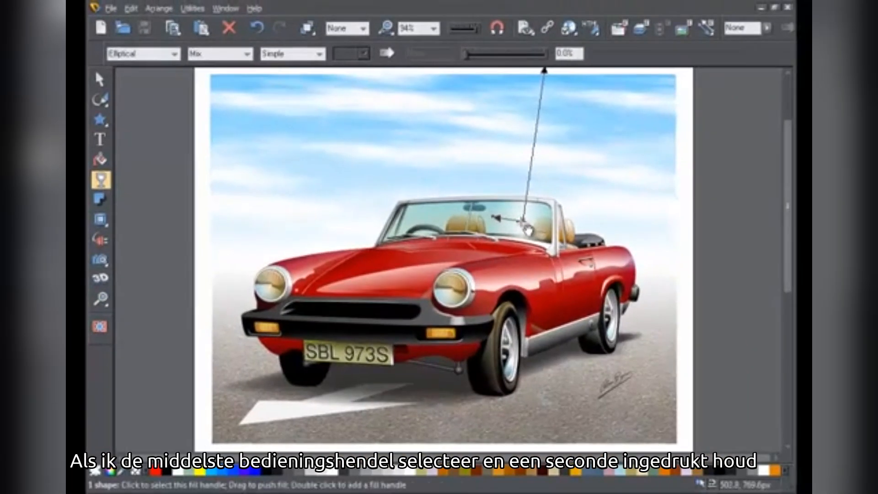
drag(553, 239, 527, 234)
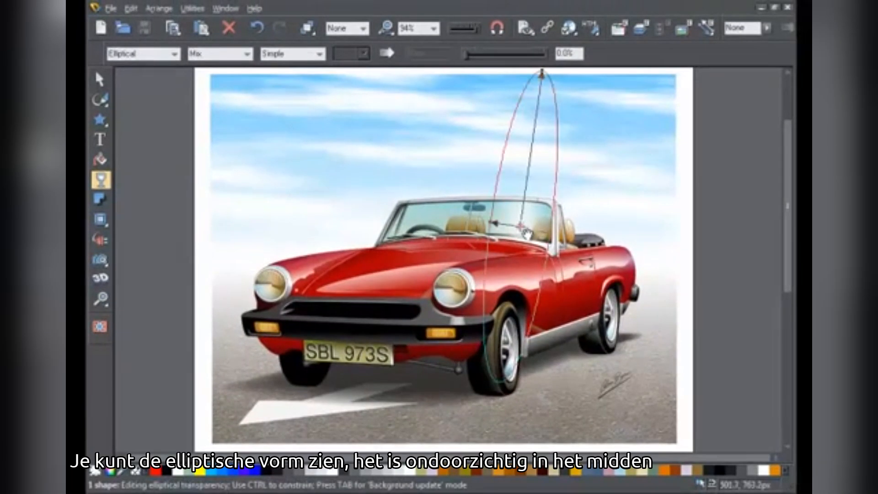
drag(527, 234, 478, 225)
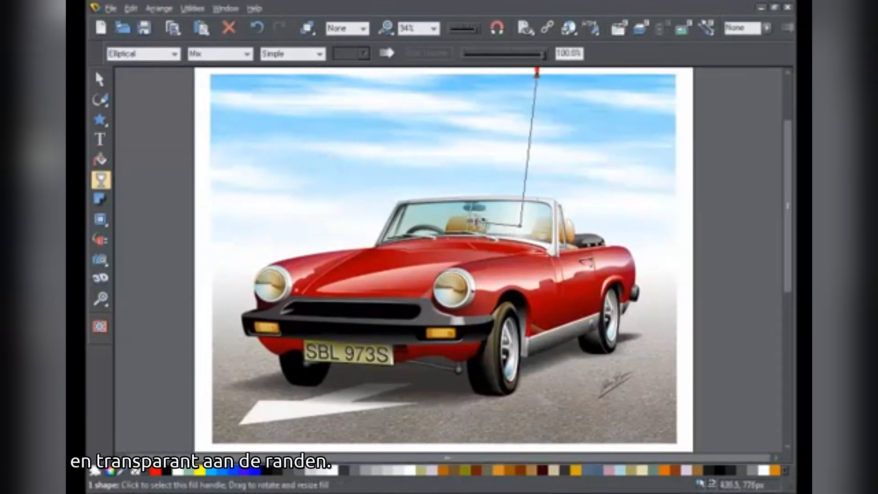
drag(520, 228, 476, 221)
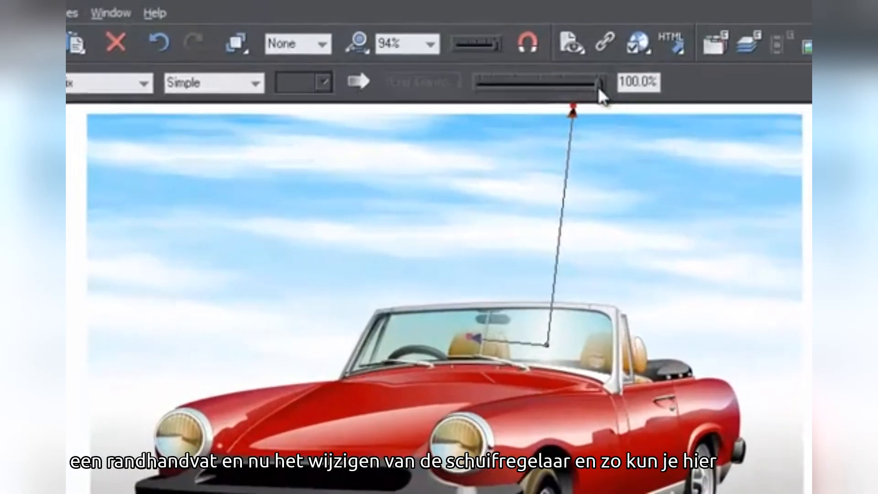
Step: Set the windscreen's edge transparency to 99%
drag(542, 56, 531, 61)
drag(581, 95, 602, 111)
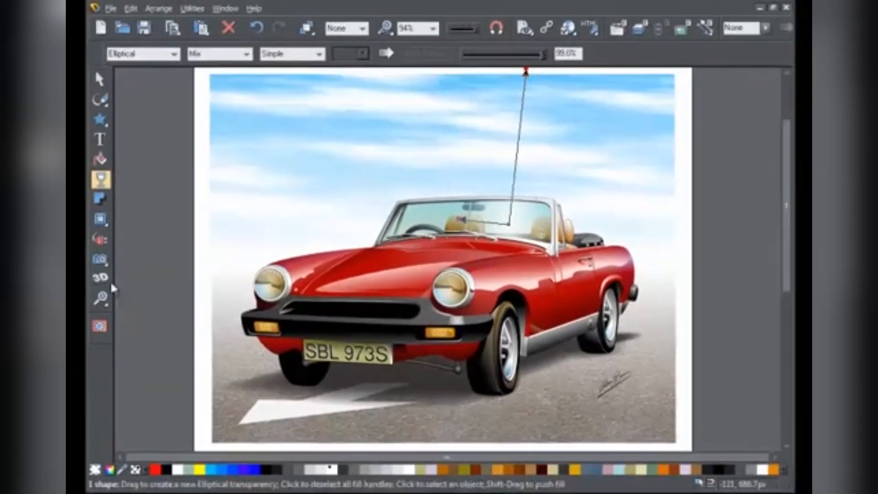
Step: Zoom in on the sky above the car and type the text line "This is a line of text"
click(101, 299)
drag(222, 89, 670, 338)
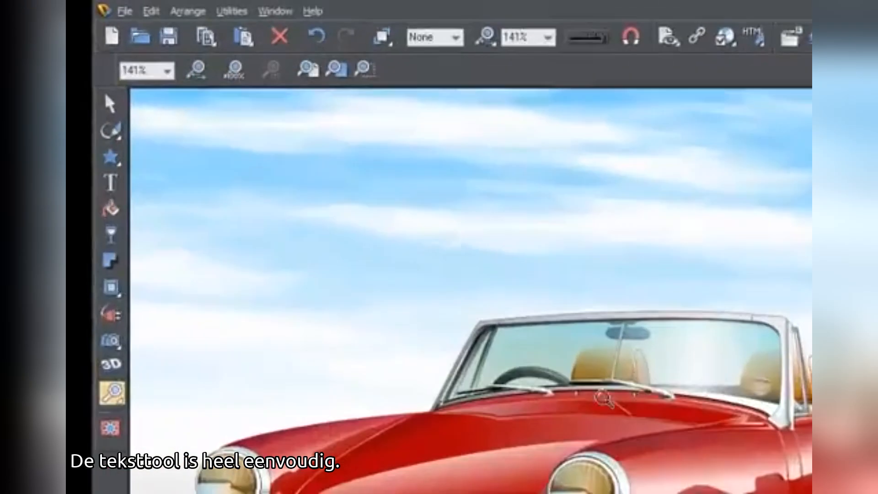
click(102, 140)
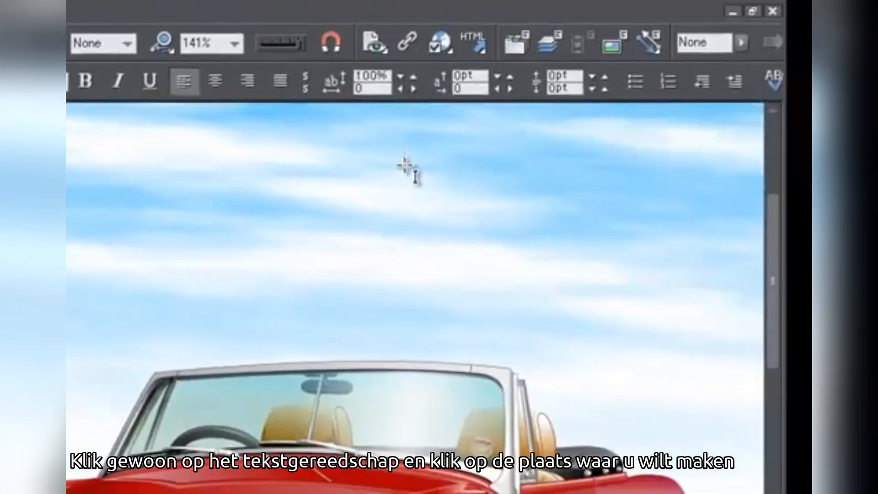
text(is is a)
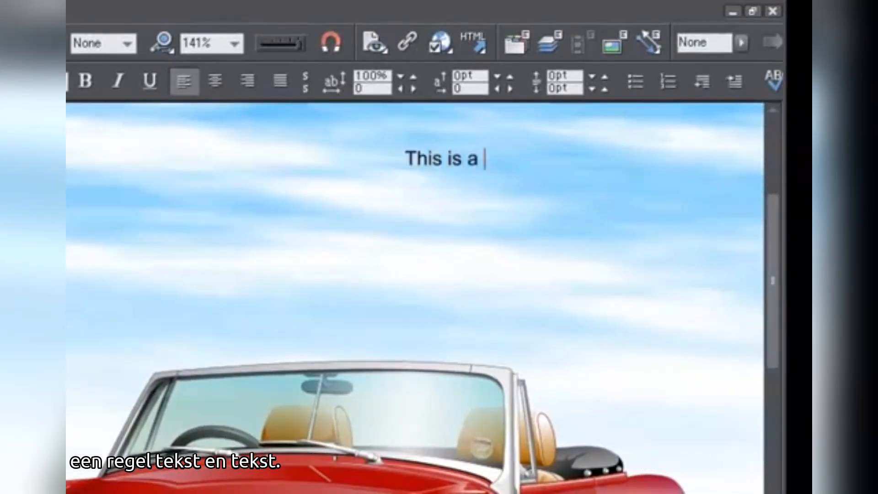
text(line of text)
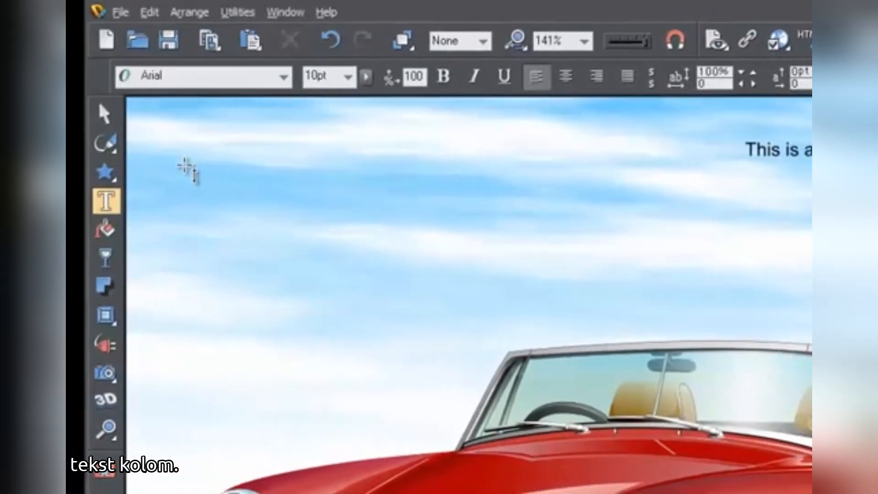
Step: Create a text column in the sky and type "this is a line of text that wraps."
drag(184, 165, 388, 183)
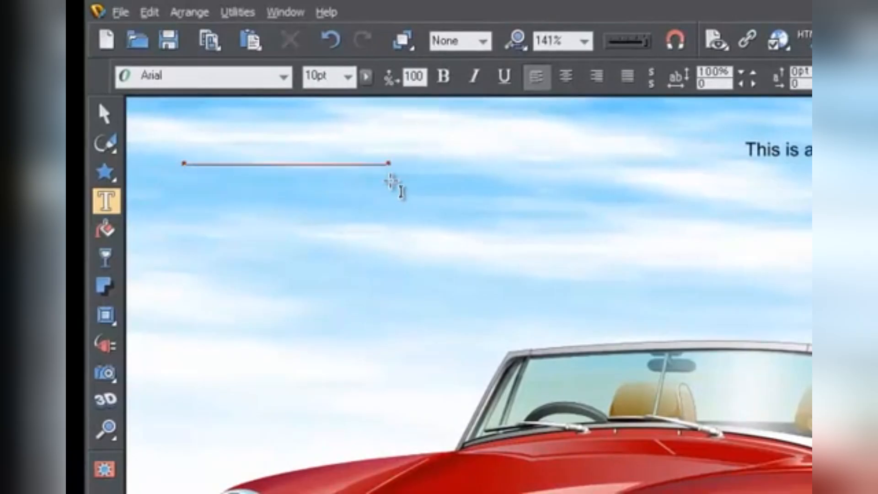
text(this is)
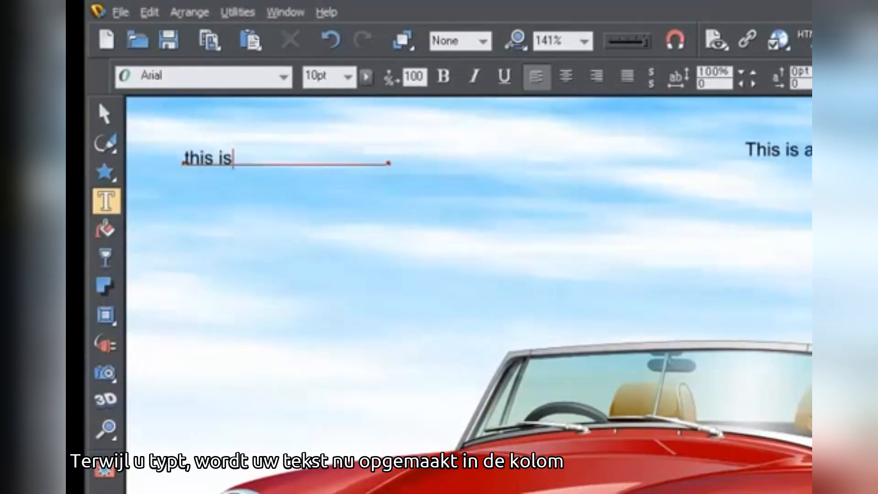
text( a line of tex)
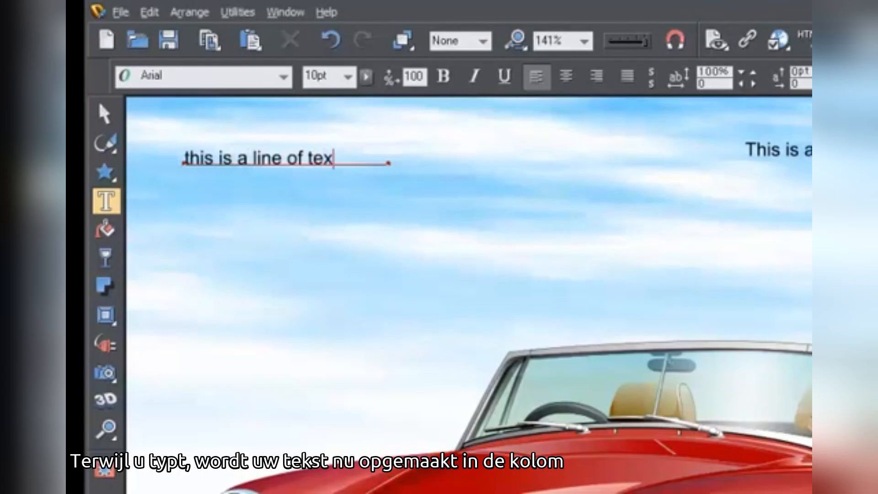
text(t that wraps.)
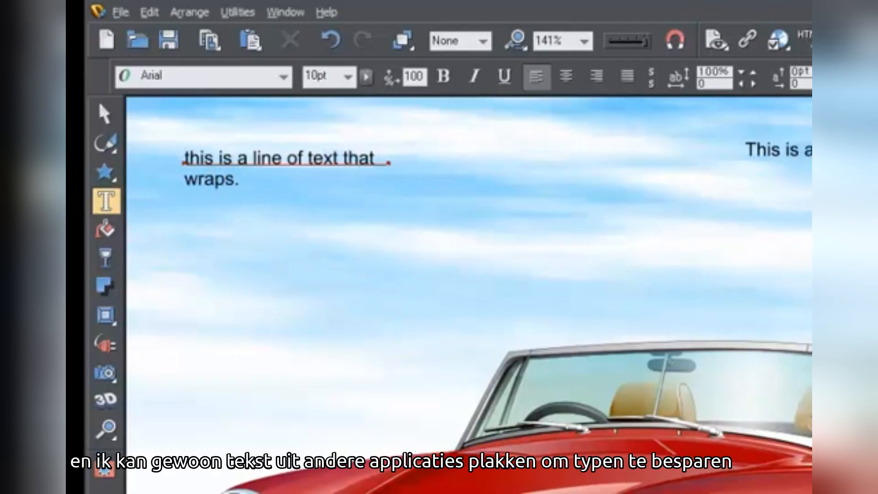
Step: Paste the copied paragraph into the column and widen the column to about twice its width
text(Alternatively if you click and drag on the page, you create a text column… now as you type your text will be formatted within the column. And I can just paste text from other applications to save typing…like this. I can adjust the column width by dragging on the end of the column width marker… like this…)
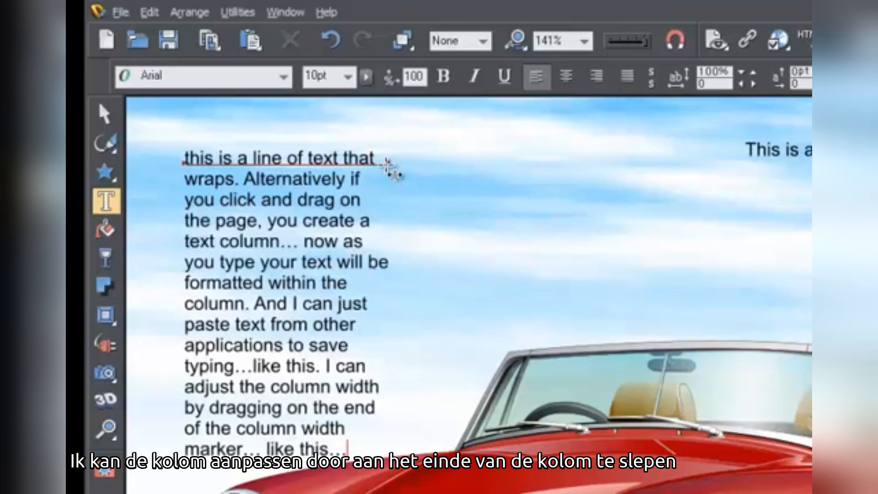
drag(389, 163, 518, 163)
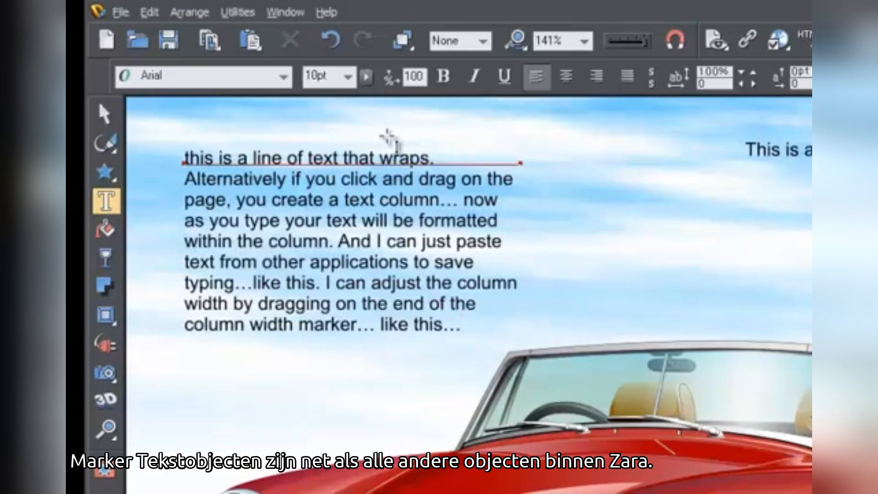
Step: Enlarge the text column with the Selector tool by its lower-left corner handle
click(109, 114)
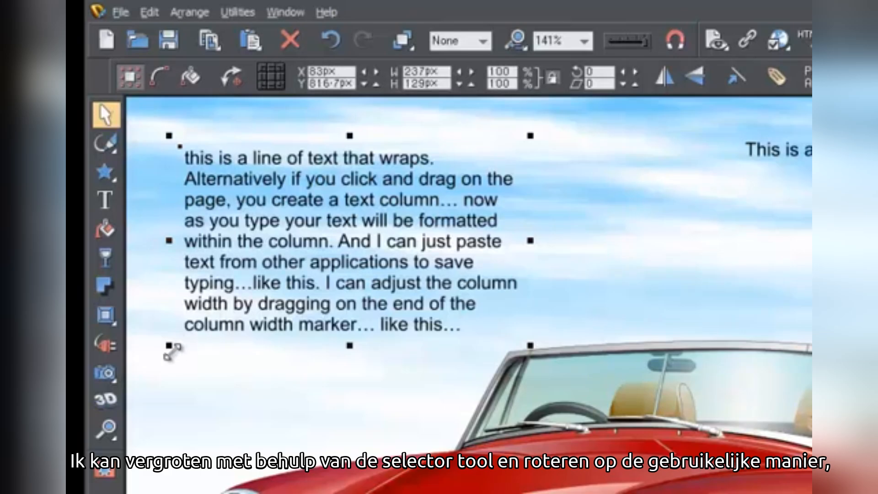
drag(168, 346, 160, 382)
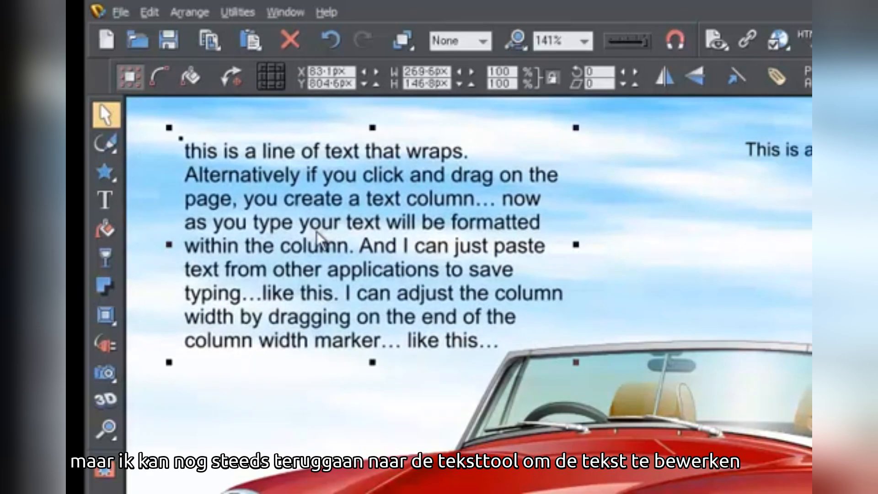
Step: Rotate the text column slightly anticlockwise using its rotation handles
click(331, 254)
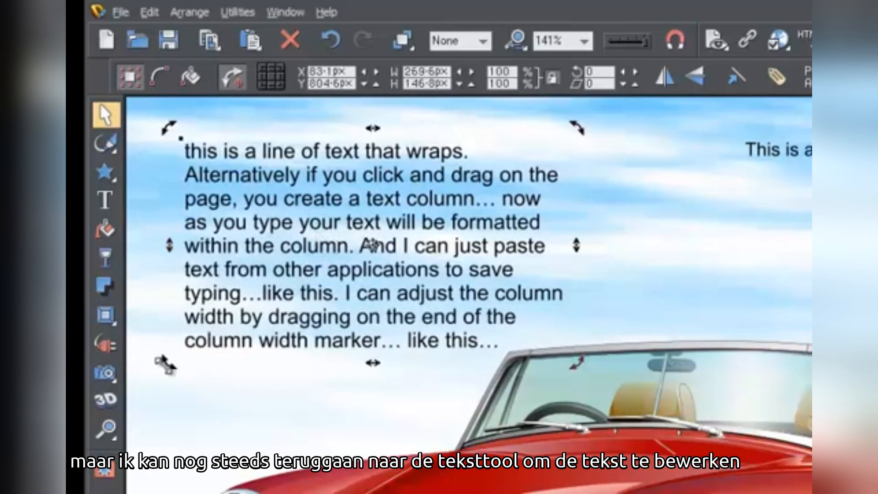
drag(170, 368, 215, 384)
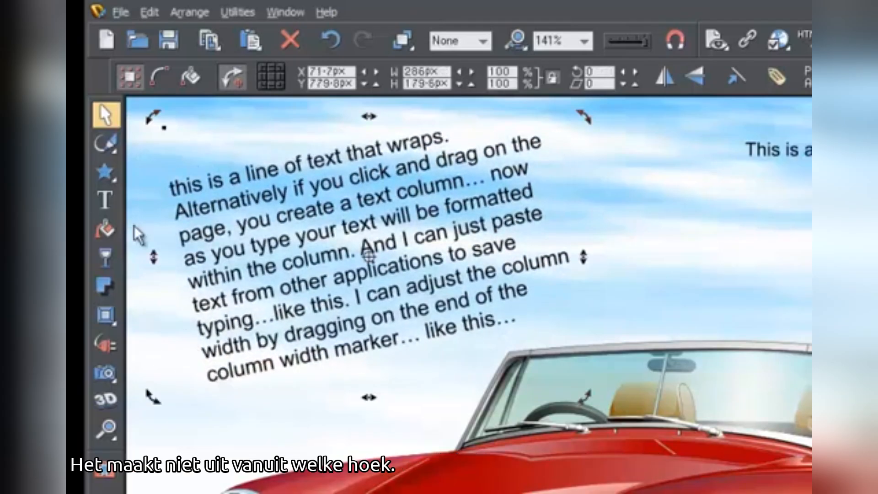
Step: Insert "And I can still edit text." after "within the column." in the rotated paragraph
click(105, 200)
click(363, 250)
text(And I can s)
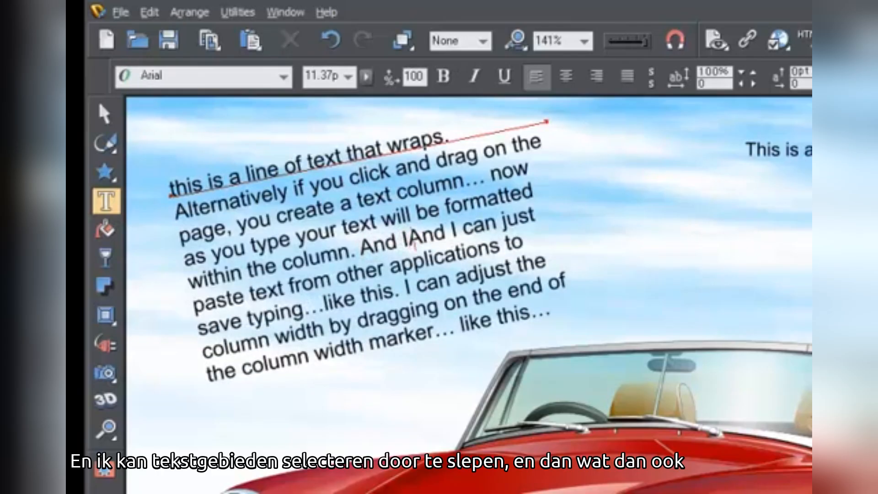
text(till edit te)
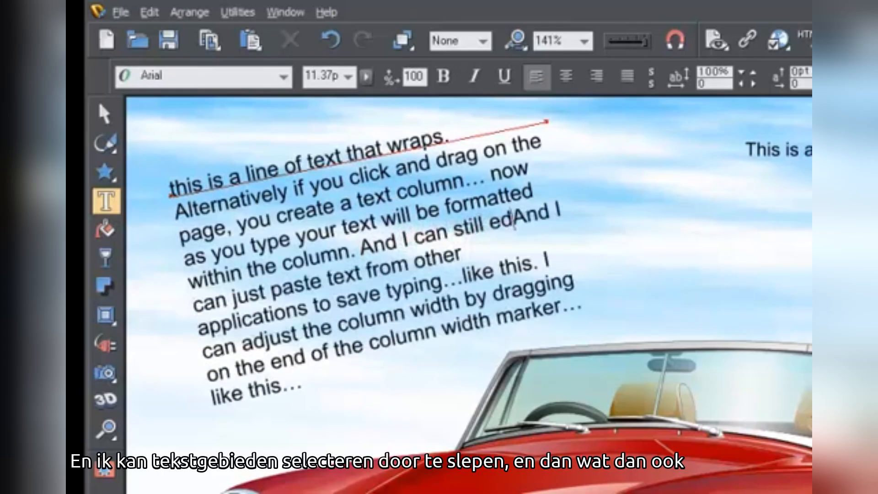
text(xt.)
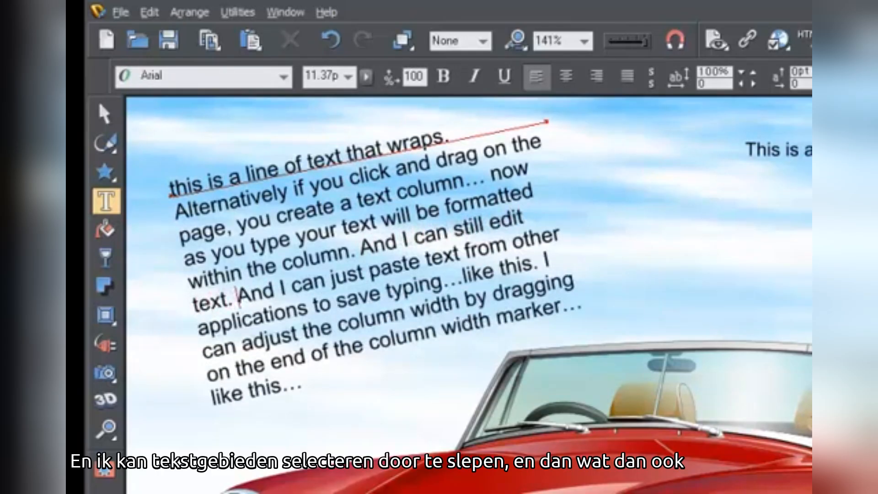
Step: Select the text from "And I can still edit" to the end and apply the Aharoni font in red
drag(361, 249, 397, 352)
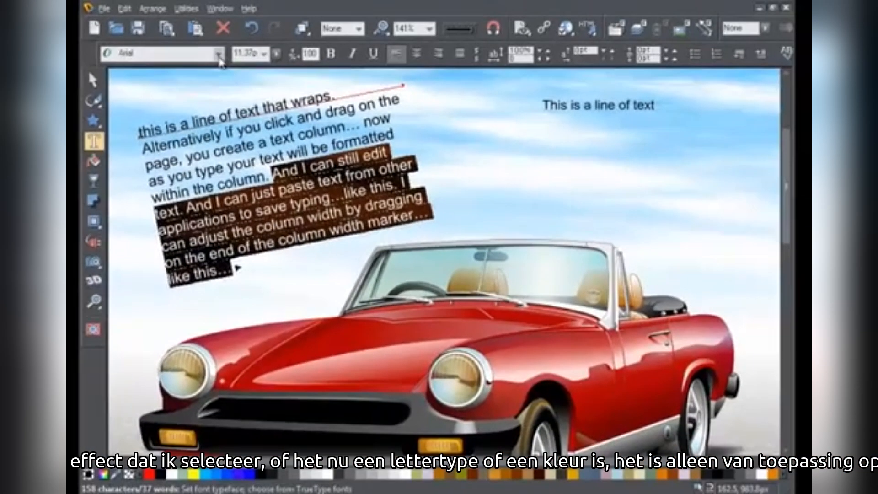
click(284, 76)
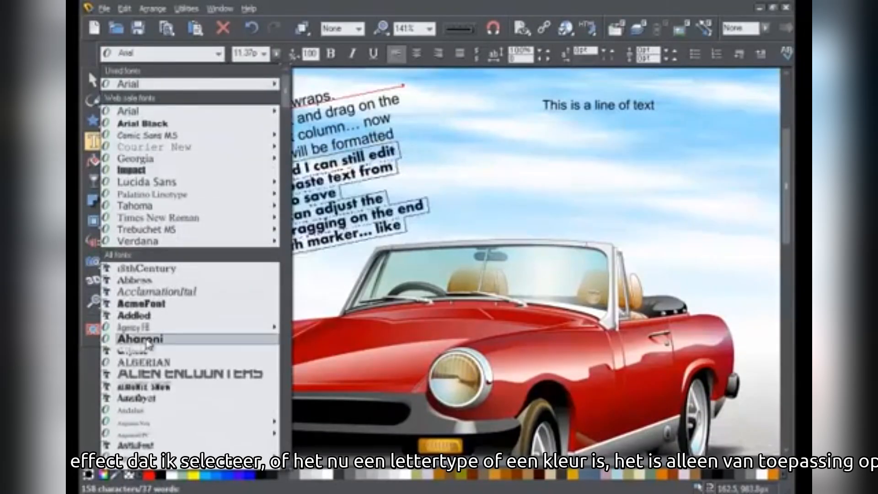
click(142, 339)
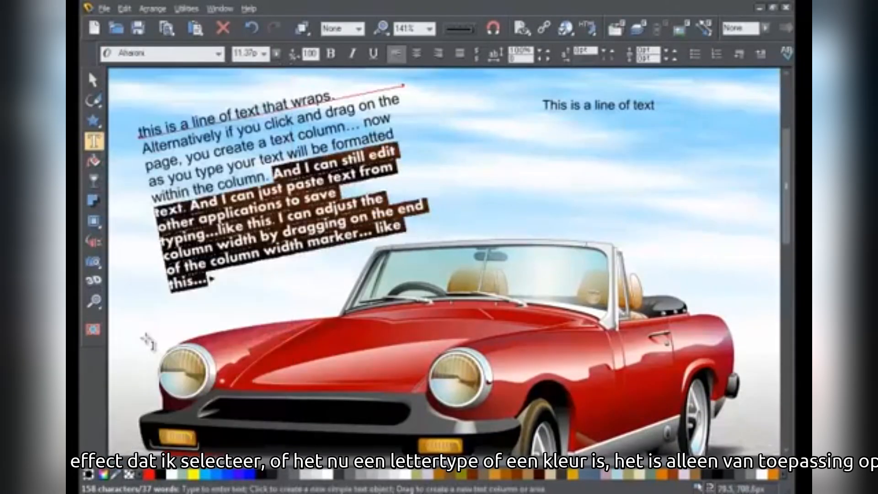
click(149, 475)
click(149, 338)
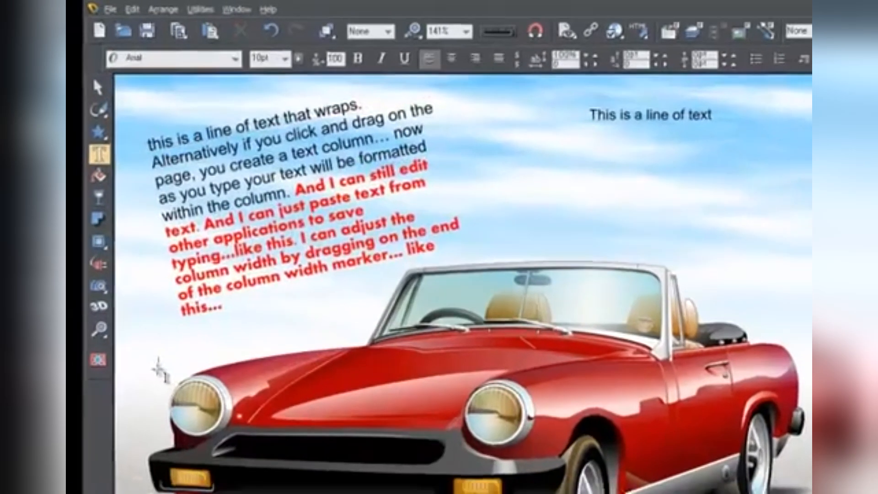